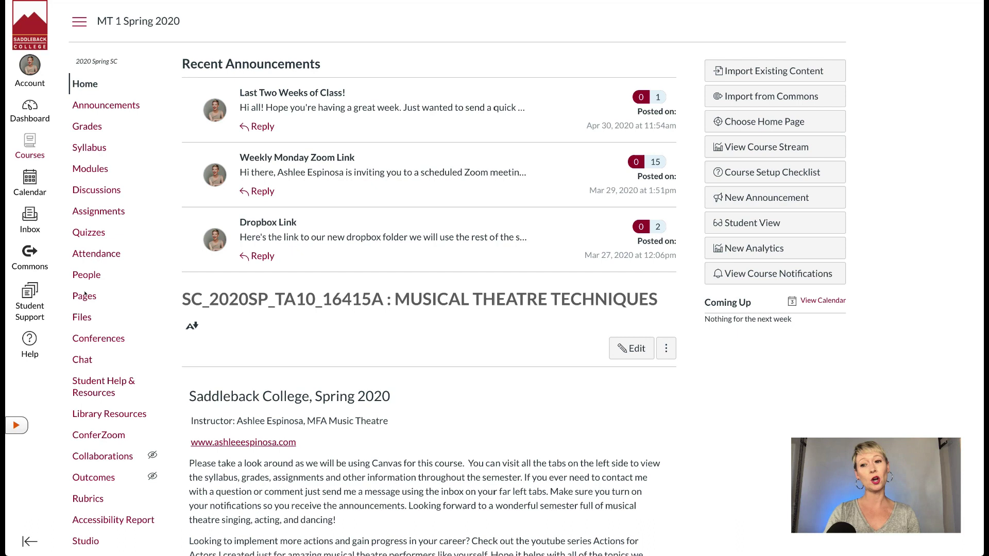
- Go to the MT 1 Spring 2020 course's Modules page from the course navigation
click(84, 171)
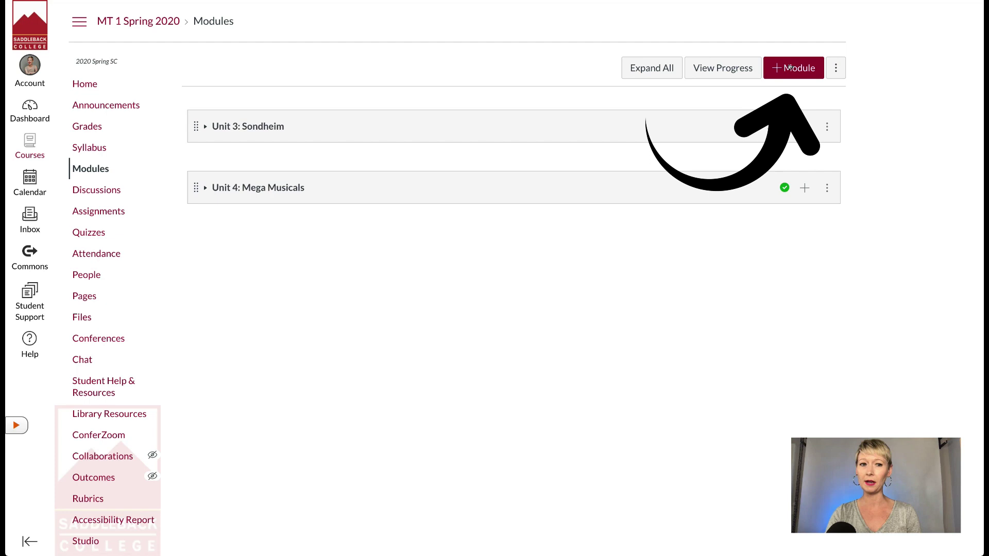
- Create a module named 'Unit 1' with Lock until unchecked and no prerequisite selected
click(790, 67)
click(446, 226)
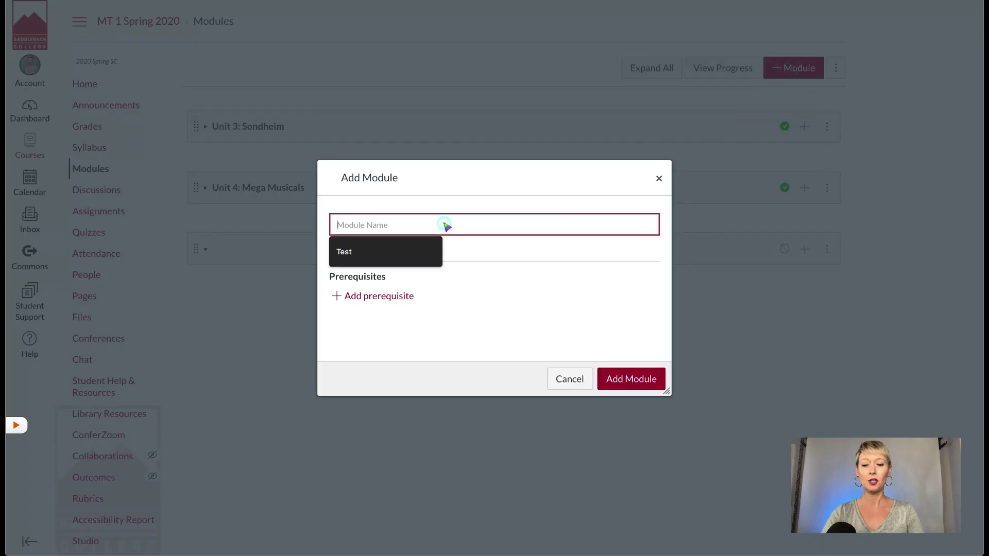
text(U)
key(BackSpace)
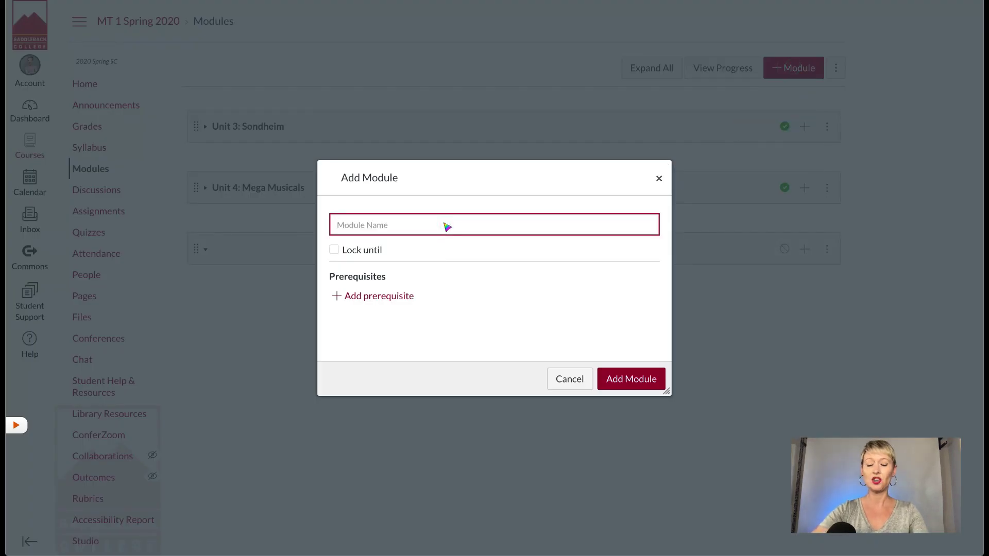
text(Unit 1)
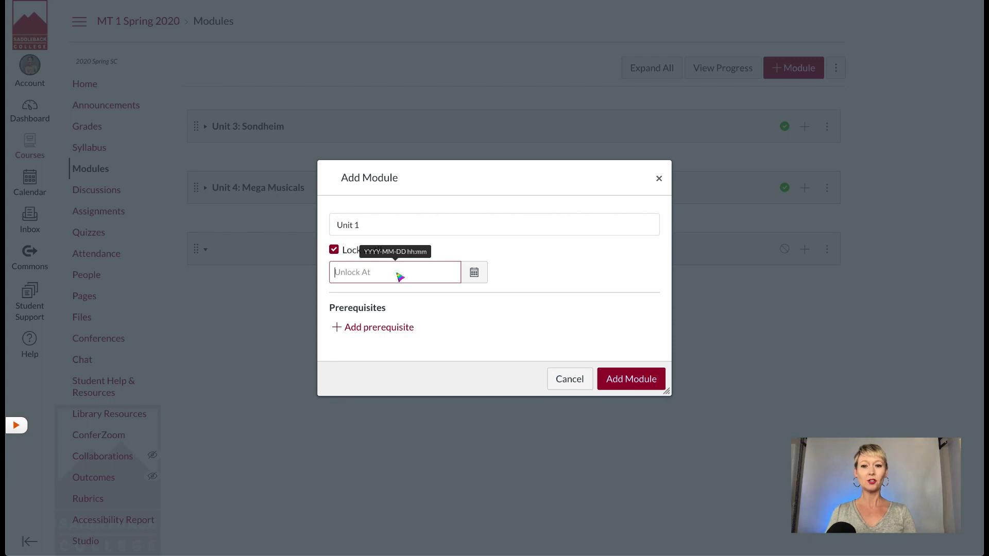
click(334, 250)
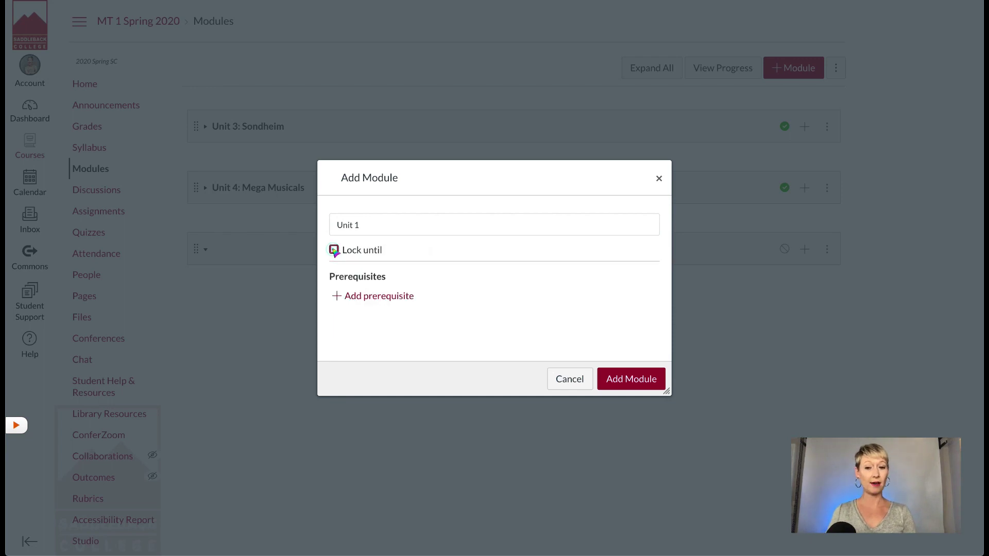
click(352, 297)
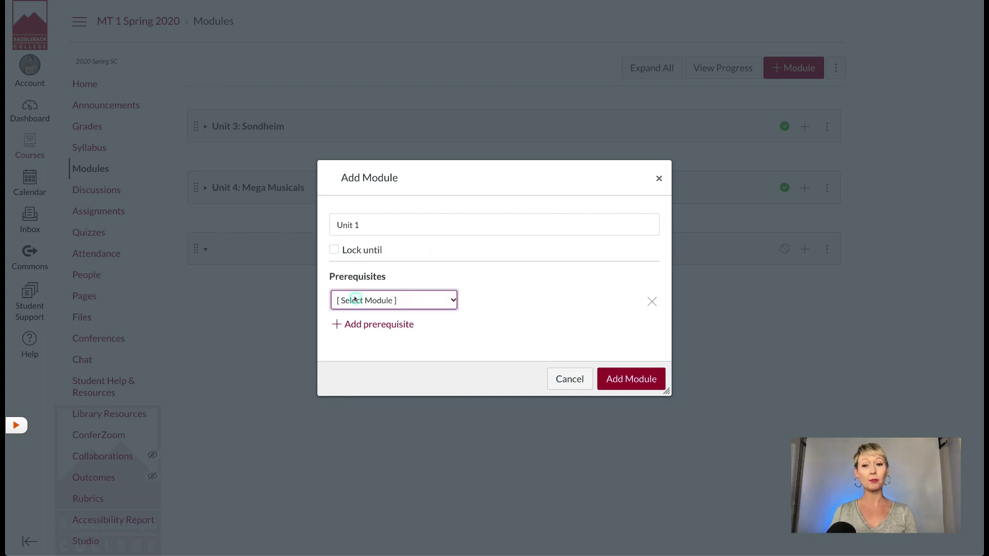
click(453, 300)
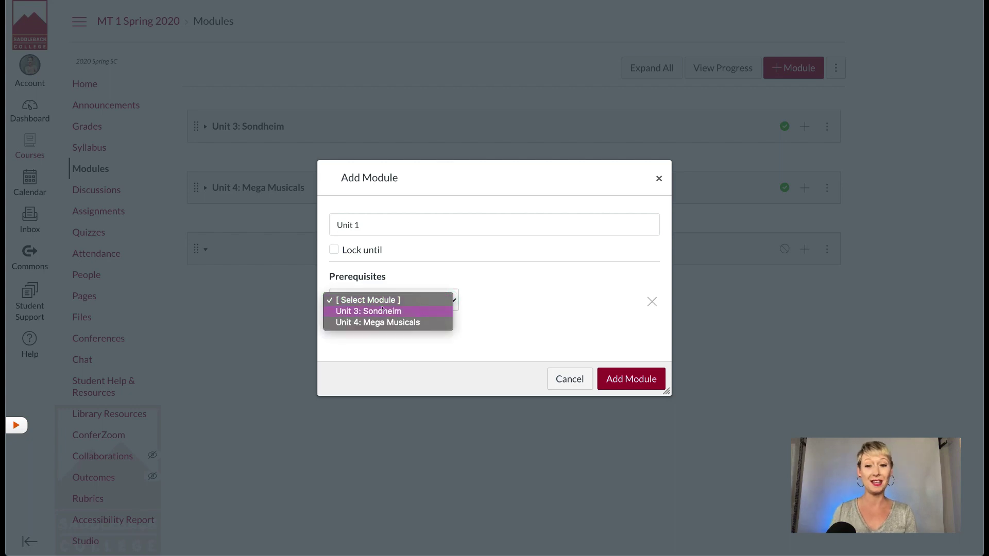
click(471, 309)
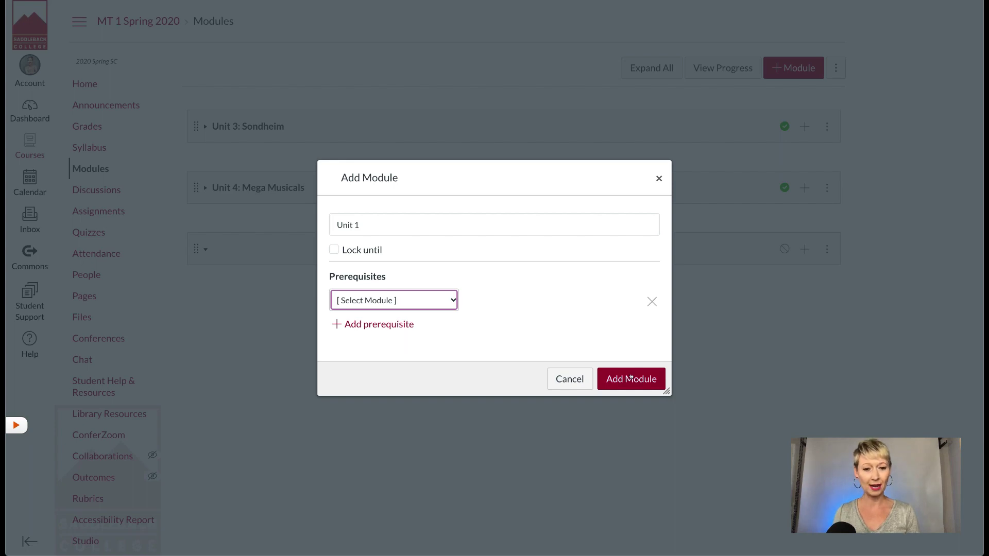
click(630, 378)
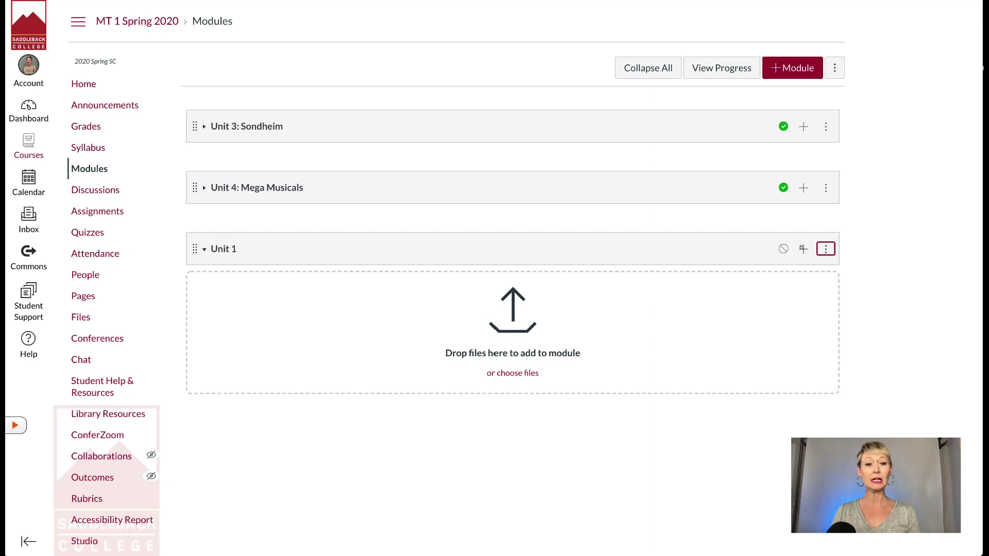
- Open the Add Item to Unit 1 dialog from the module header's + button
click(803, 249)
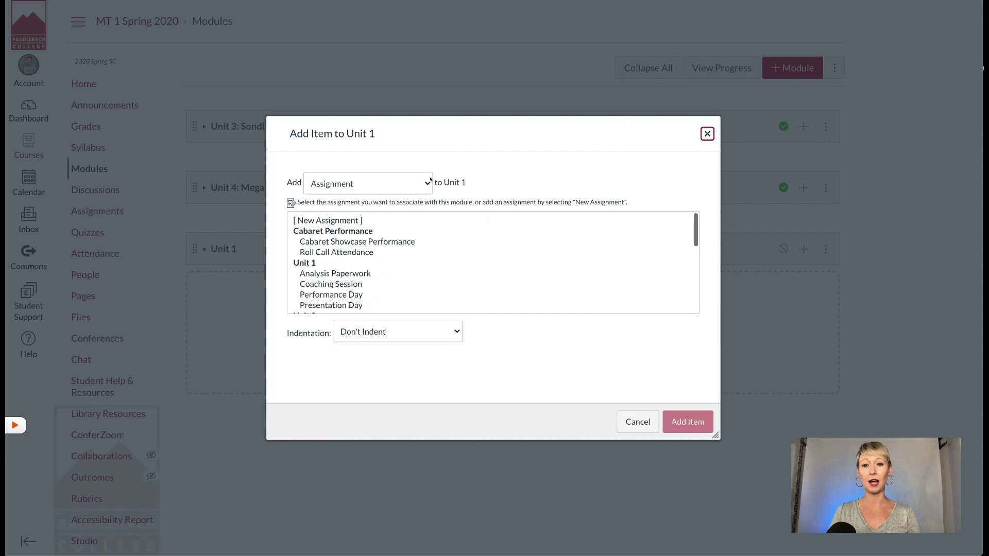
- Add the 'Share Your Name and Pronouns' discussion to Unit 1 with Indent 1 Level
click(426, 183)
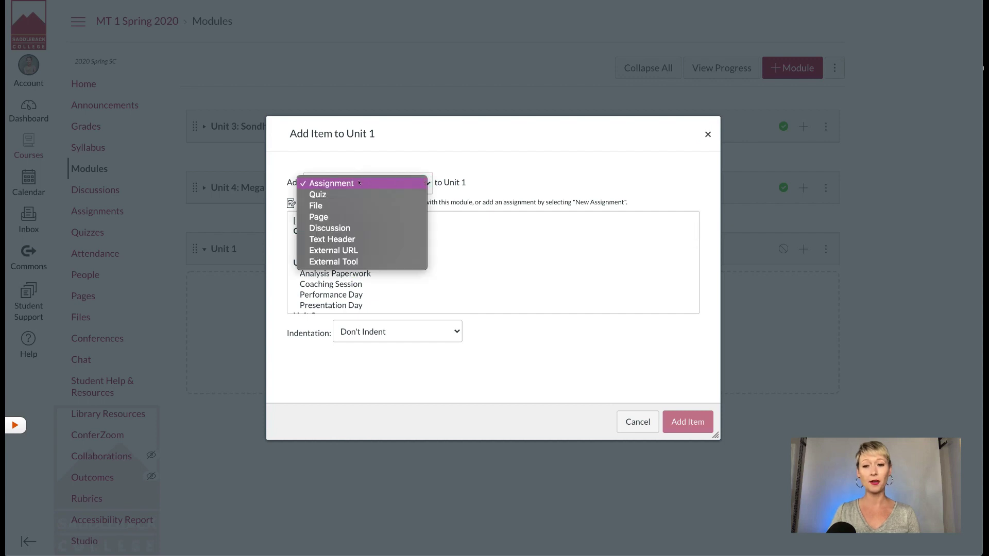
click(348, 228)
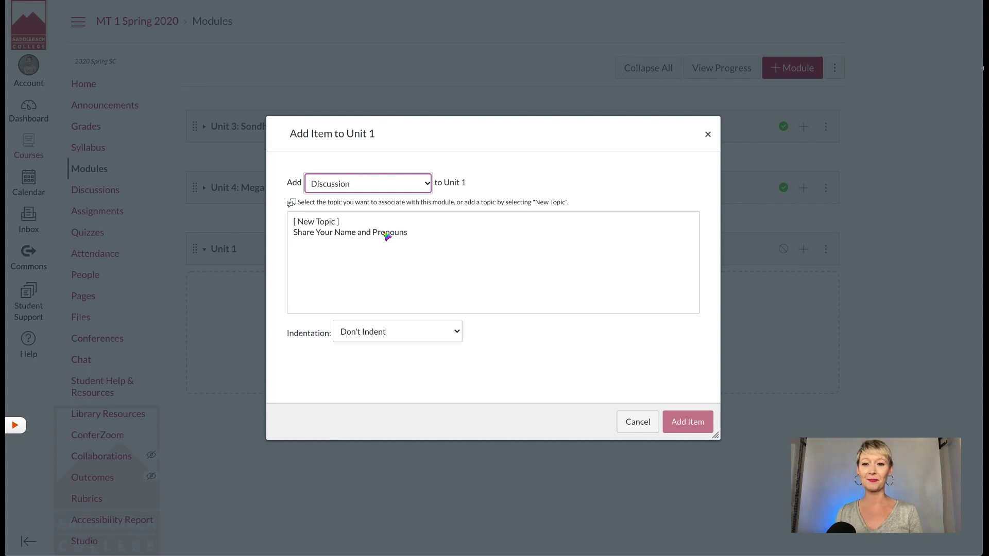
click(386, 234)
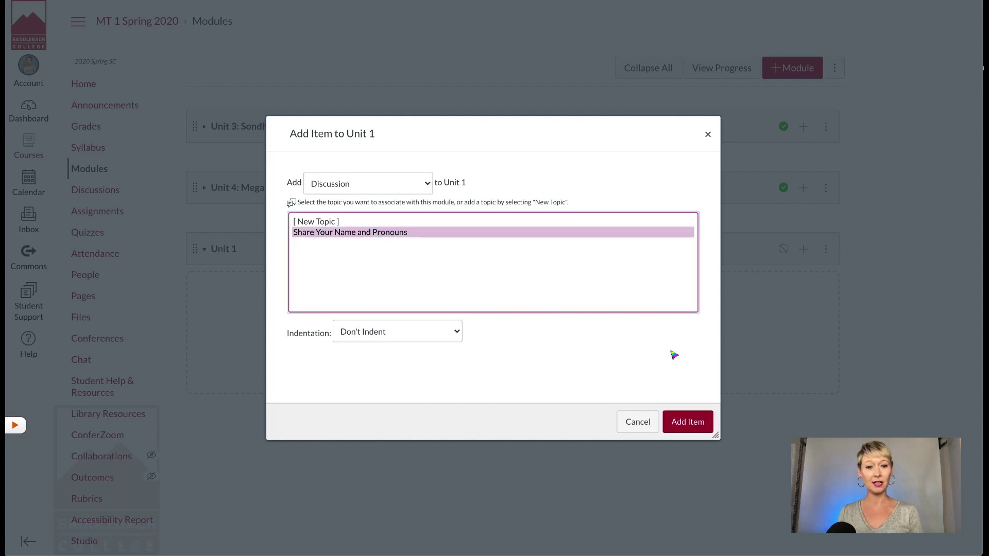
click(455, 332)
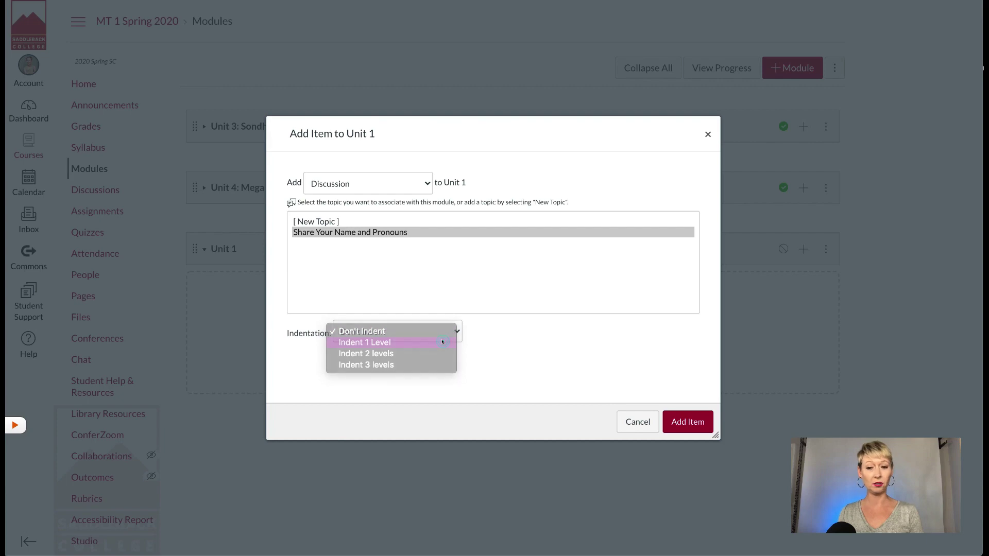
click(442, 342)
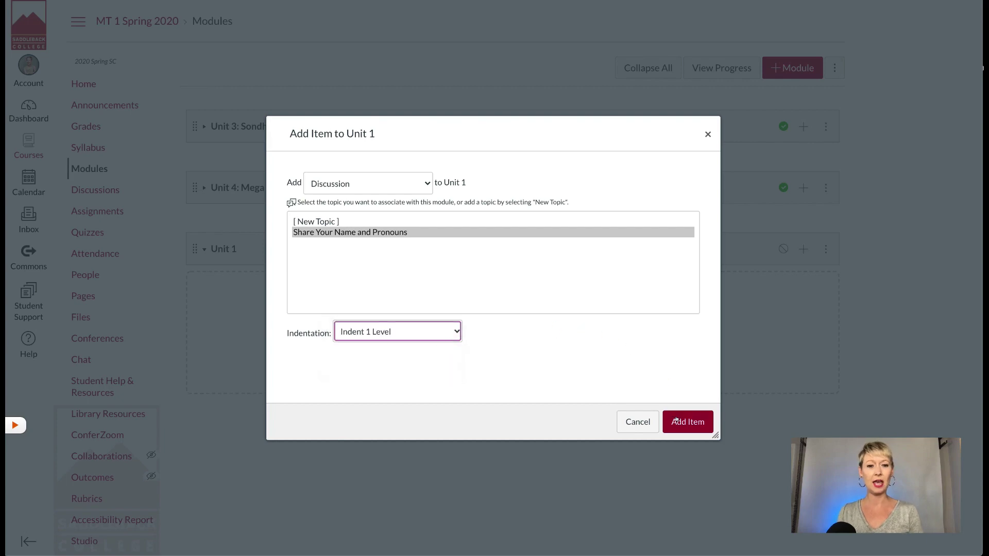
click(677, 422)
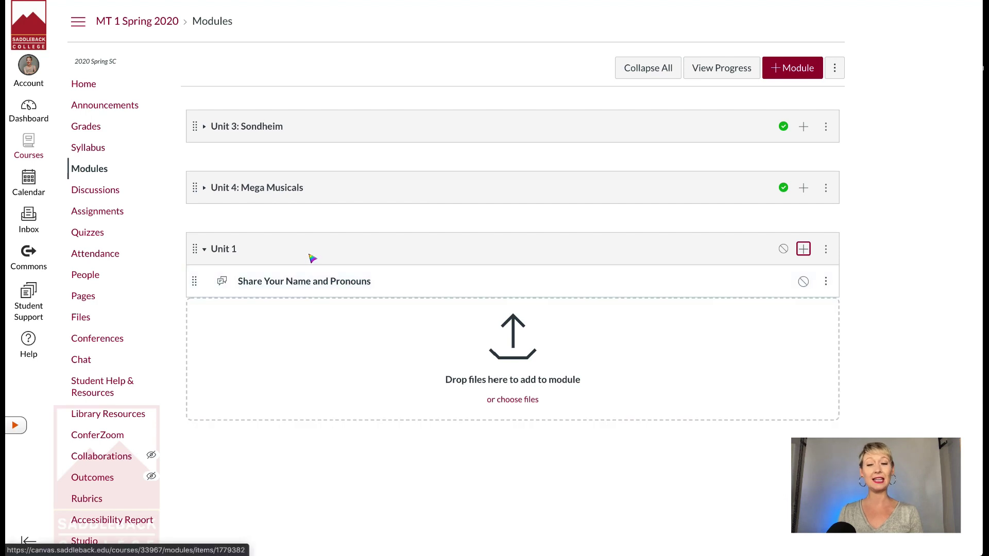
- Add the 'test' assignment (0 pts) to Unit 1 with Indent 2 levels
click(804, 250)
click(421, 184)
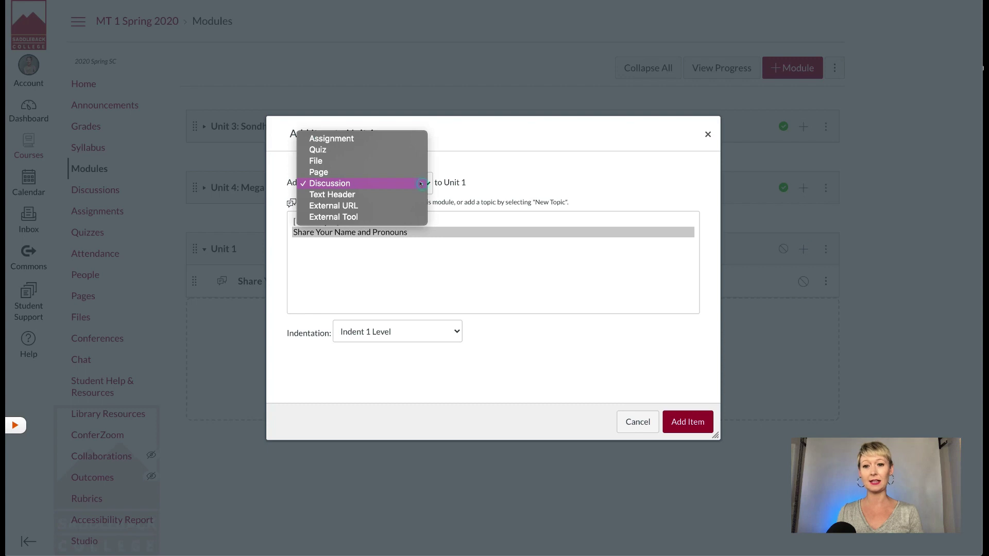
click(401, 140)
scroll(374, 266, down, 6)
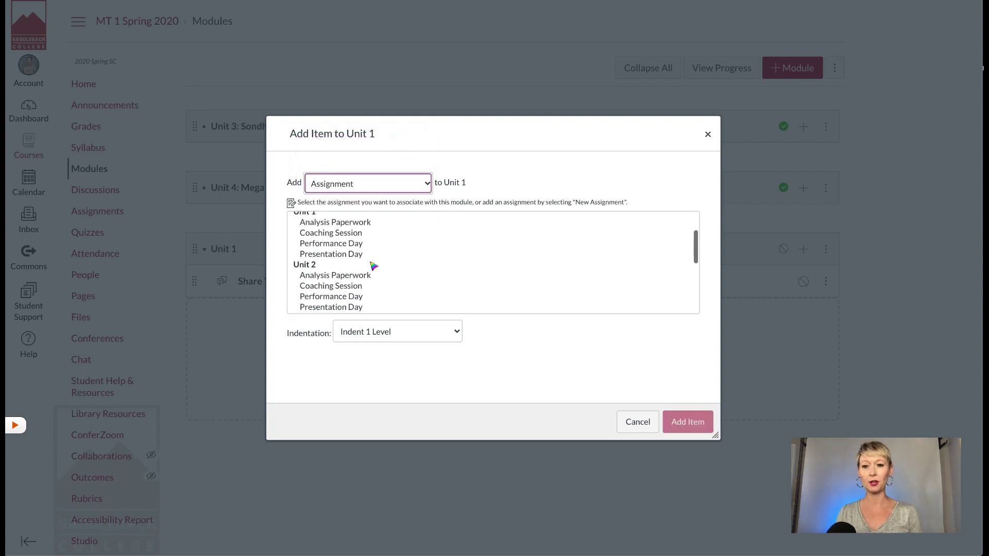
scroll(373, 266, down, 2)
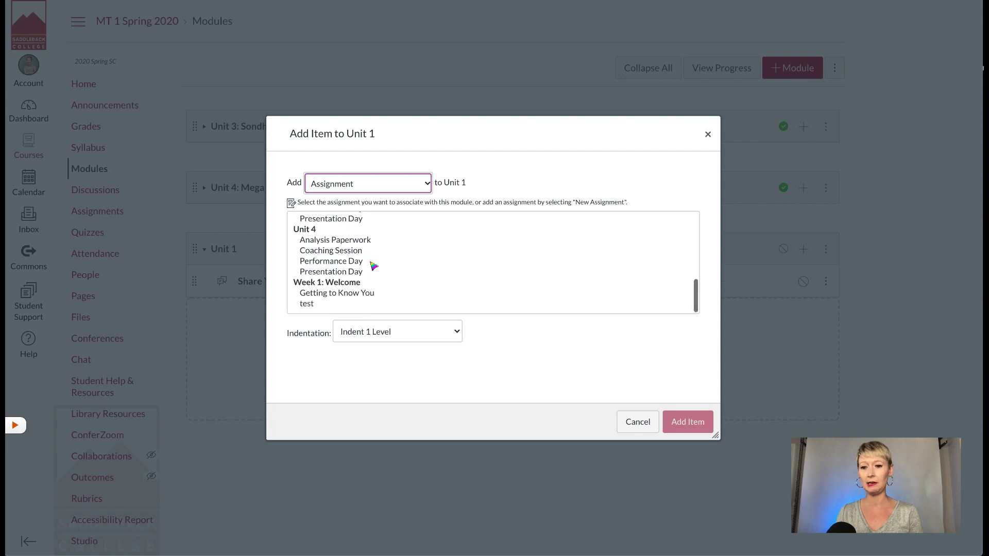
click(319, 305)
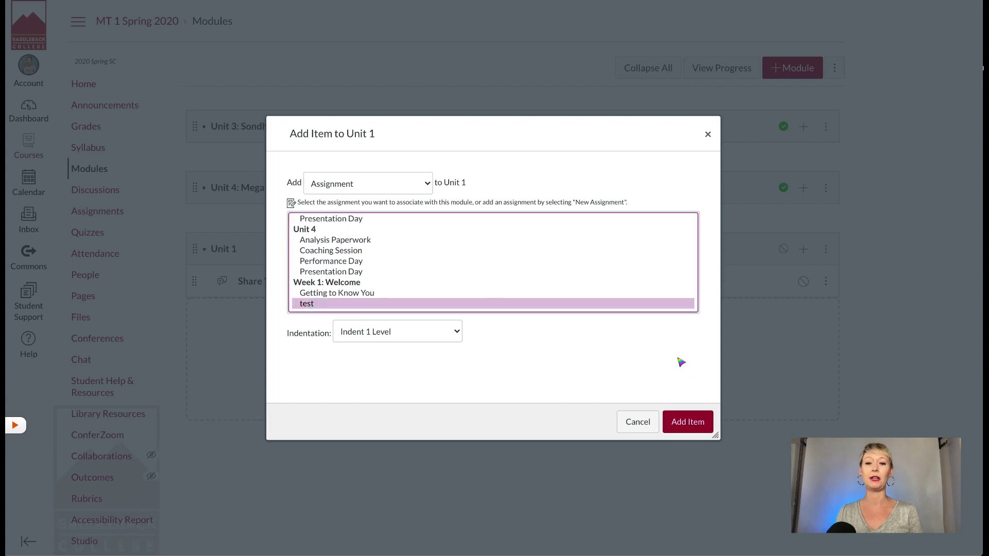
click(449, 325)
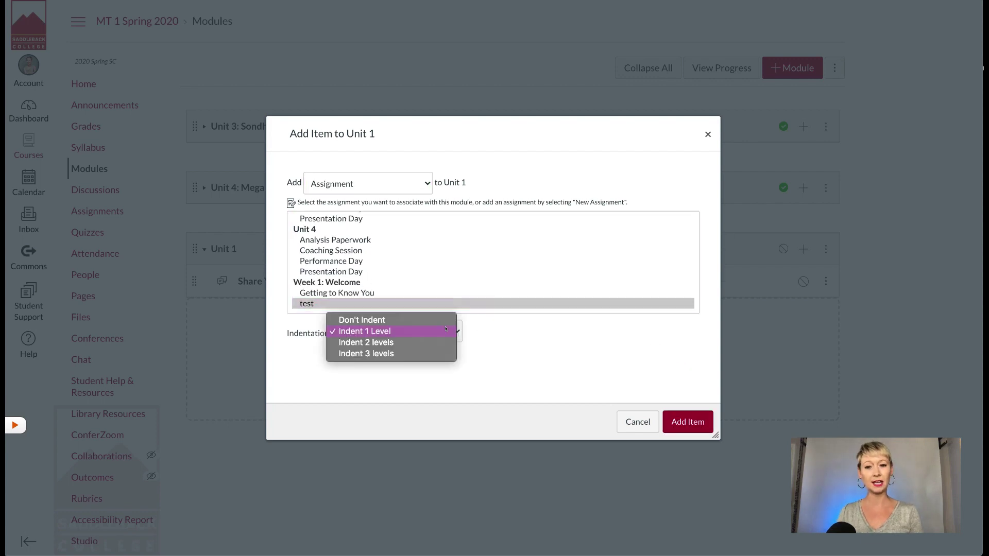
click(443, 342)
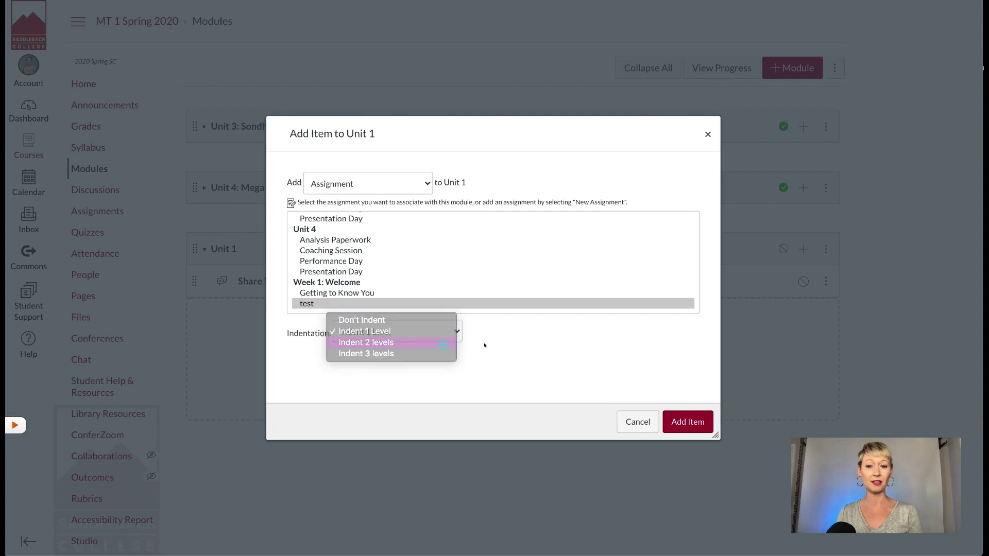
click(679, 422)
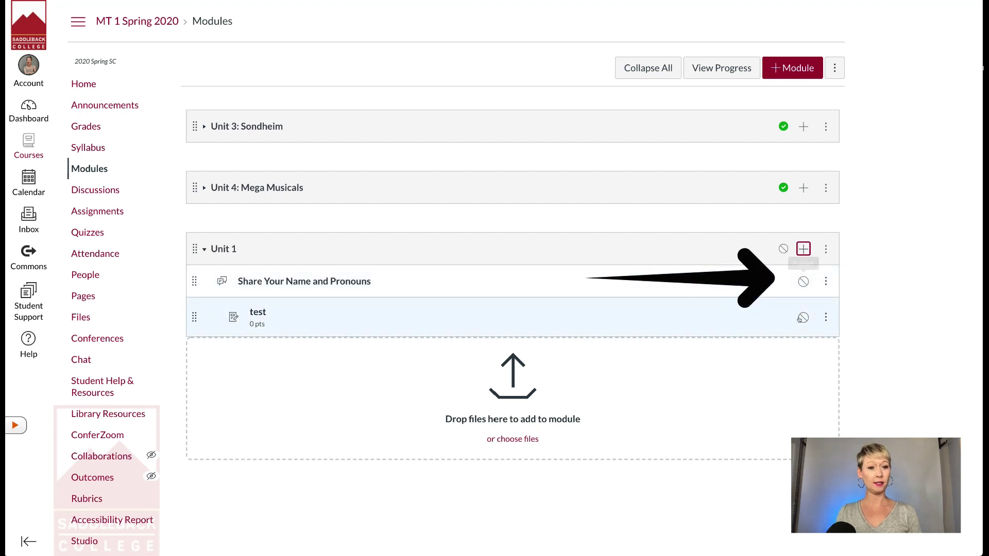
- Publish the Share Your Name and Pronouns discussion, the test assignment, and the Unit 1 module
click(802, 281)
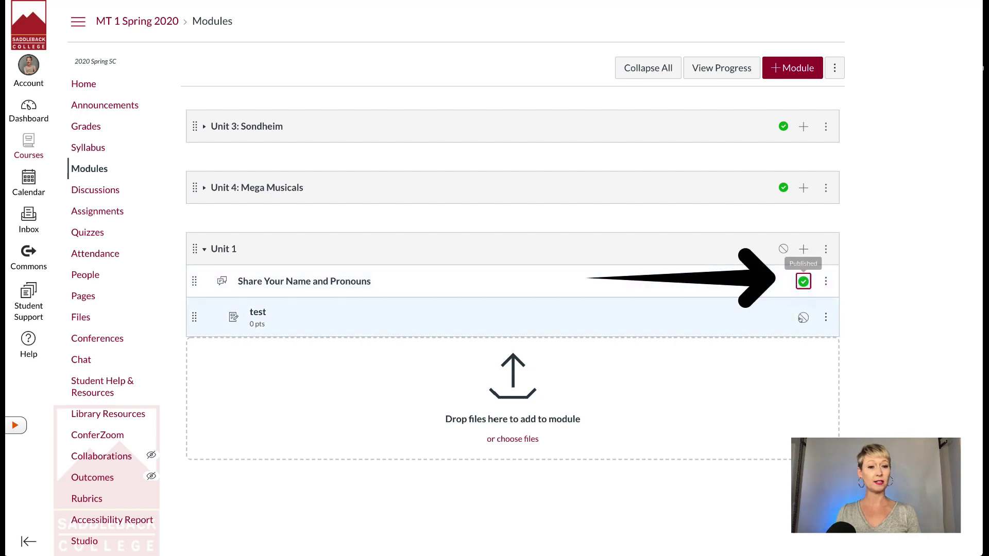
click(803, 317)
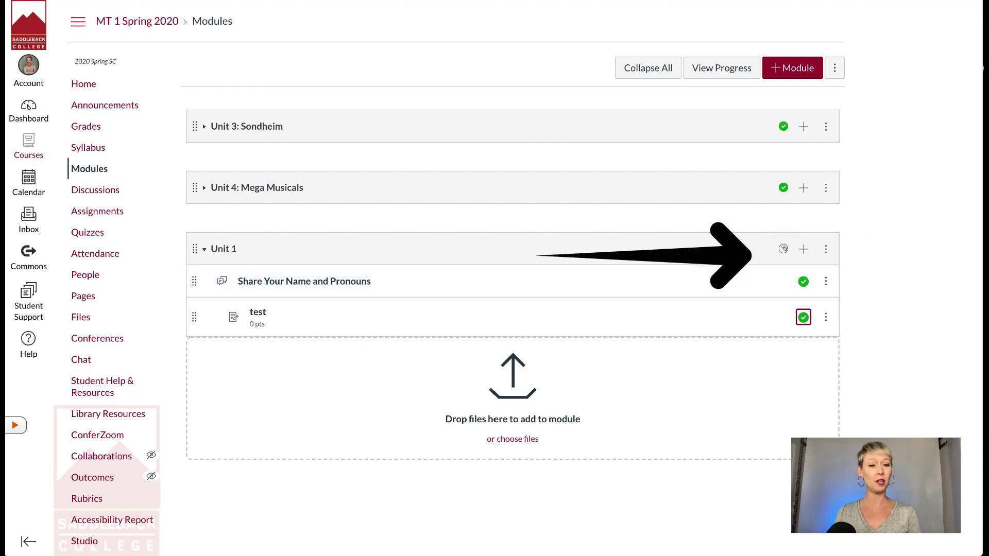
click(783, 248)
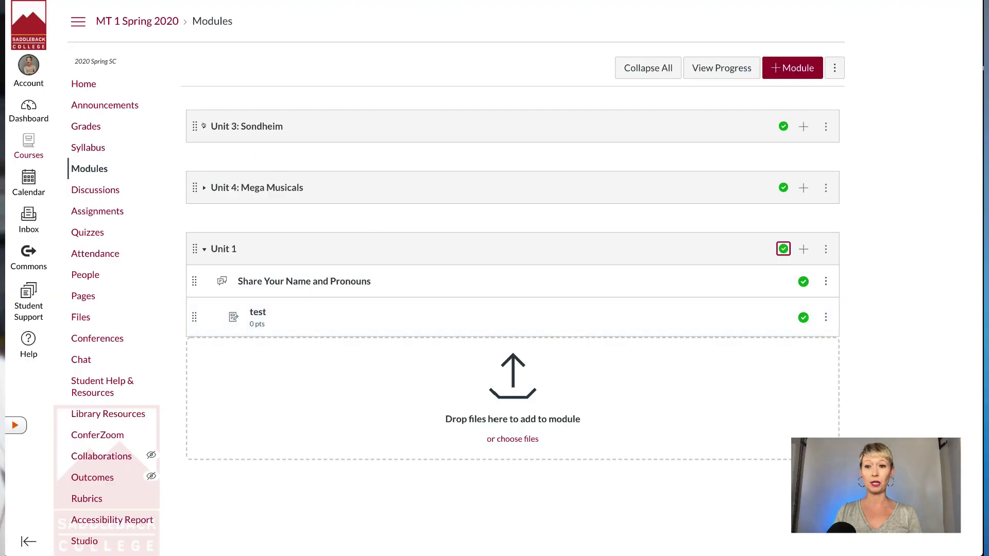
- Expand Unit 3: Sondheim to show its items
click(202, 126)
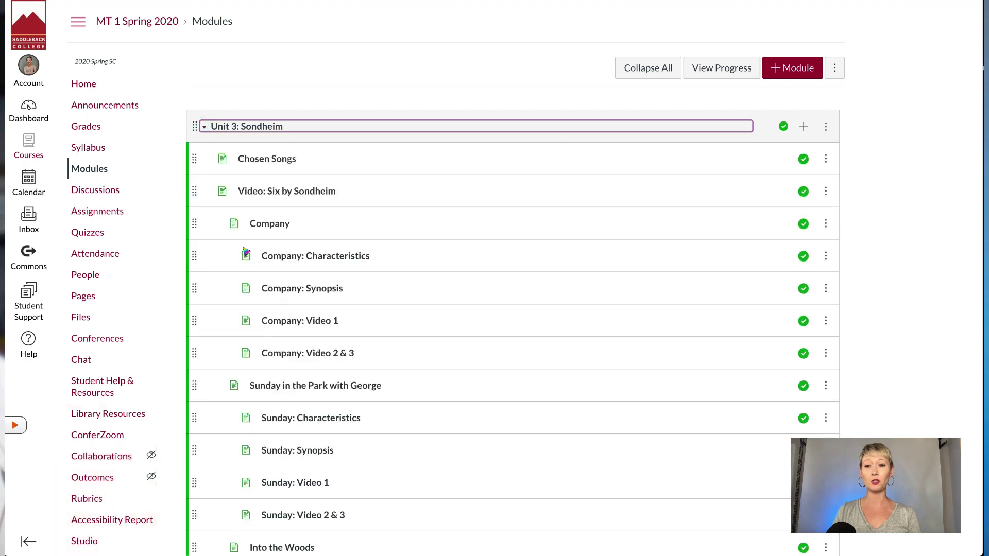
scroll(271, 415, down, 3)
scroll(273, 413, up, 3)
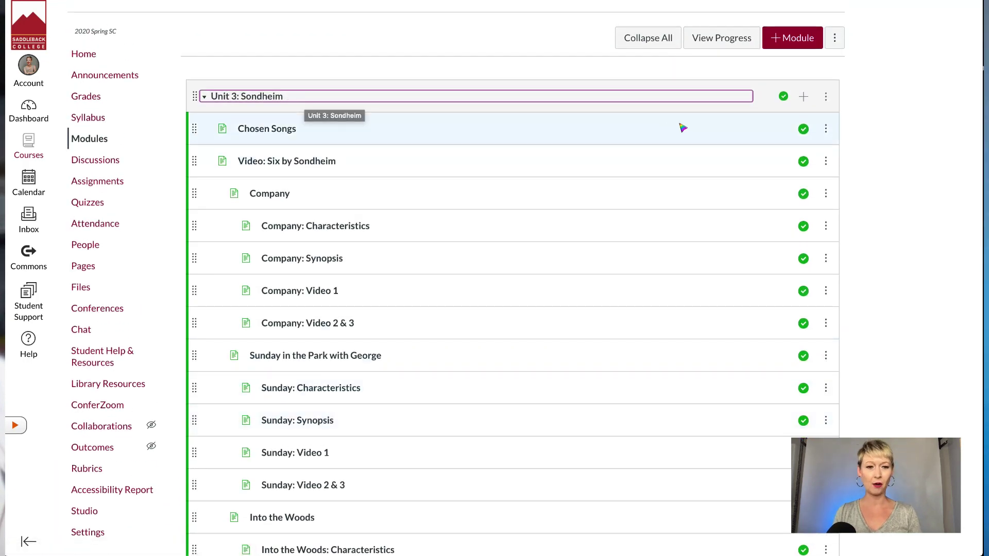
- In Unit 3's Add Item dialog, change the type from Quiz to Discussion and select 'Share Your Name and Pronouns'
click(802, 96)
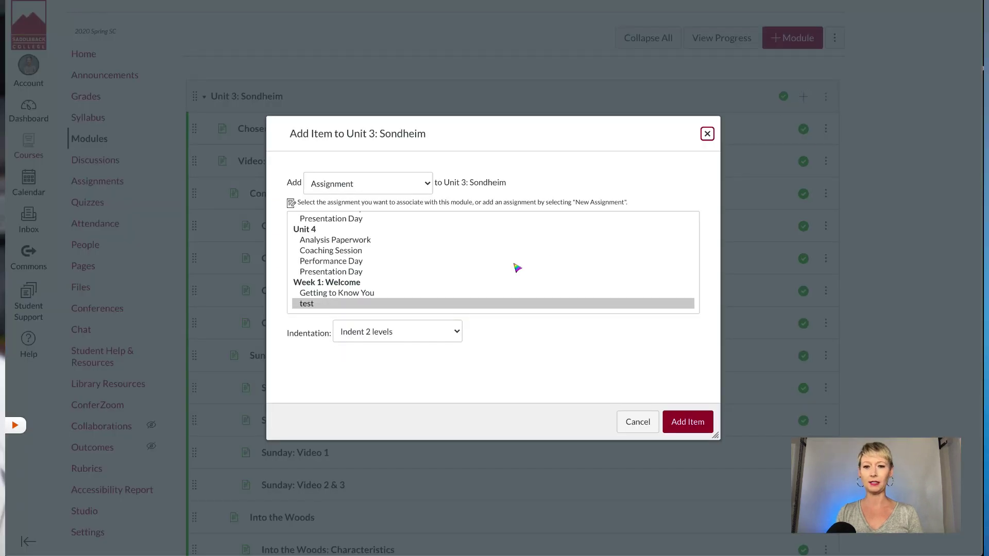
click(425, 185)
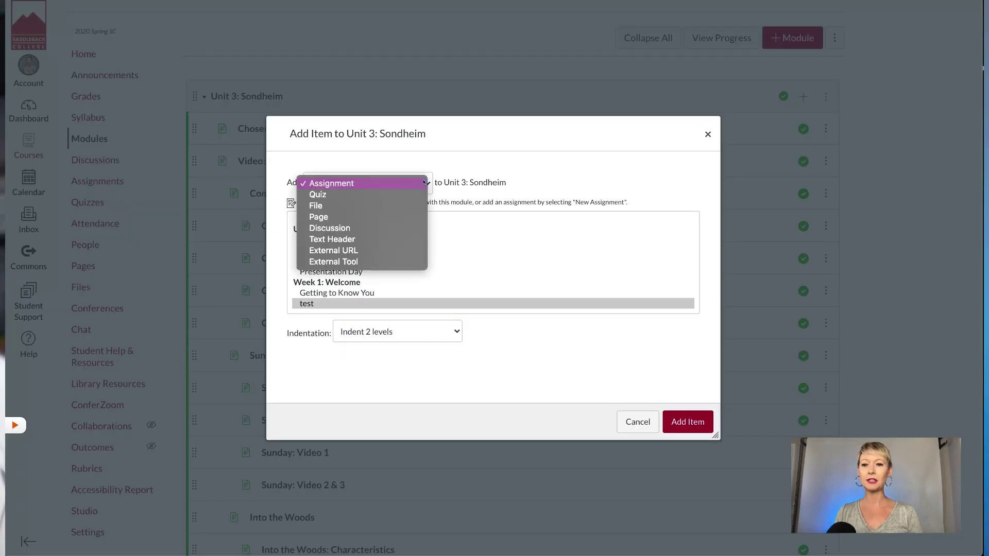
click(377, 195)
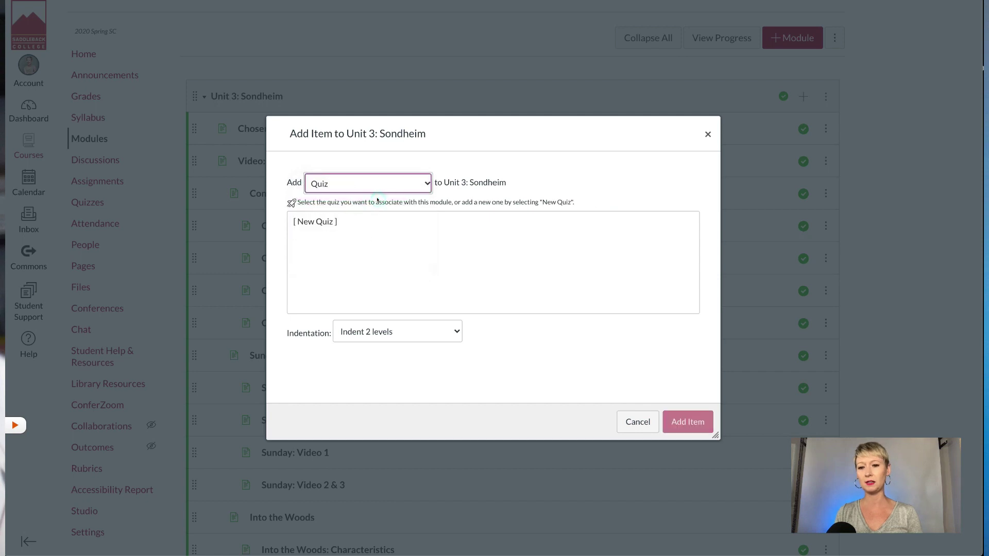
click(348, 224)
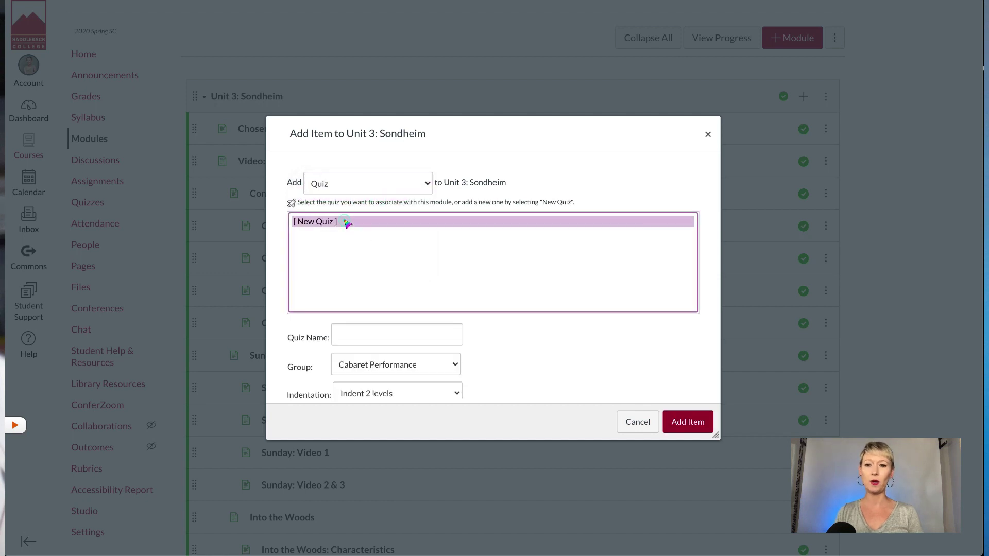
click(417, 185)
click(400, 213)
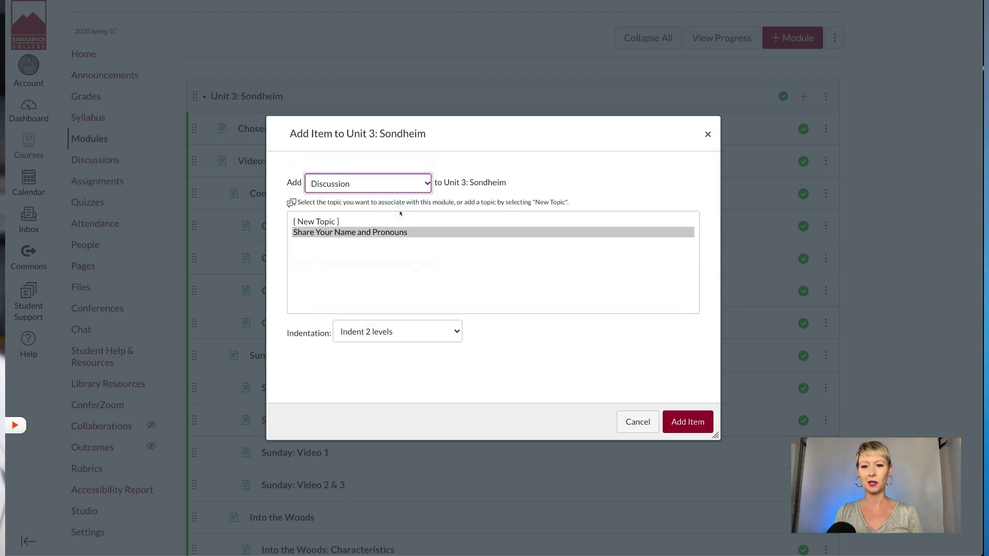
click(387, 232)
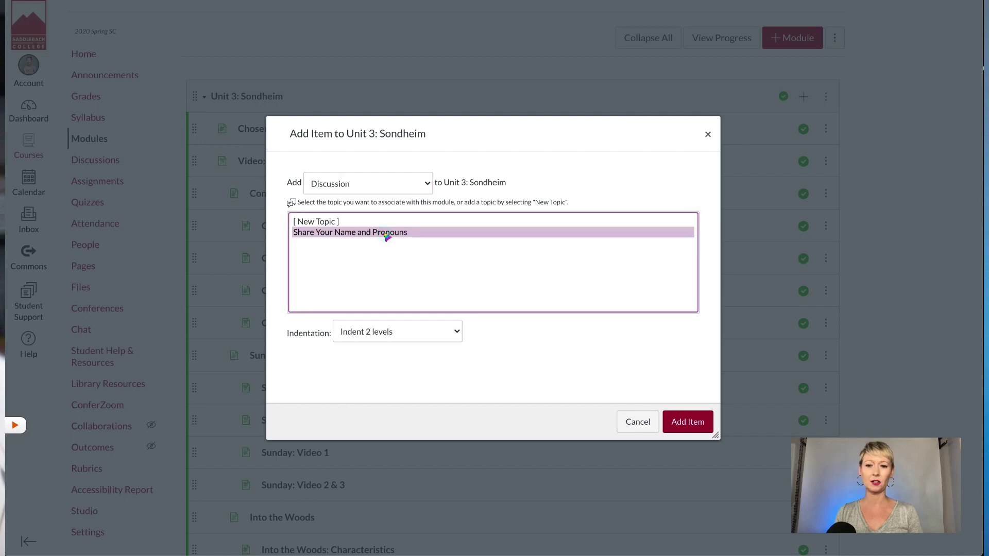
- Add the discussion to the end of Unit 3: Sondheim and increase its indent twice, to three levels
click(673, 423)
scroll(585, 371, down, 5)
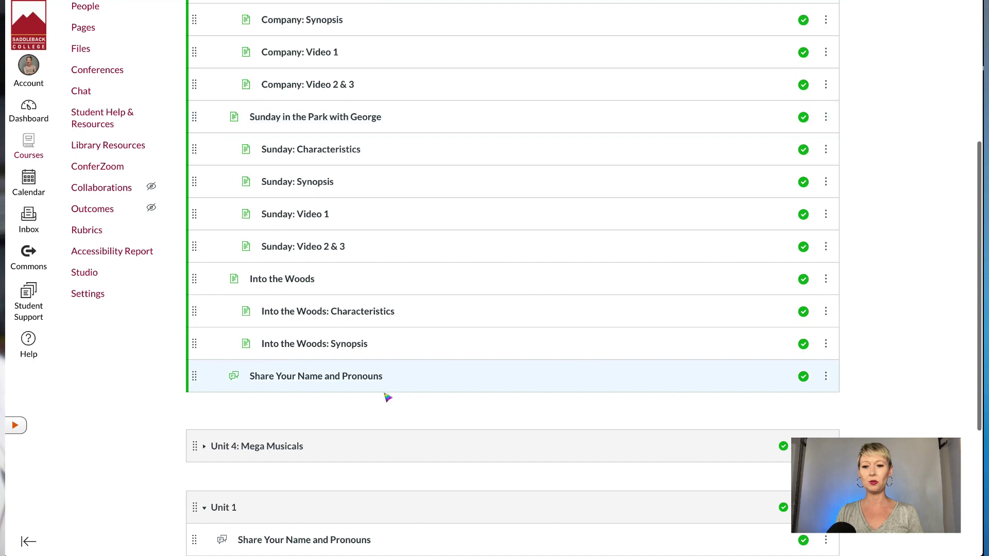
click(825, 376)
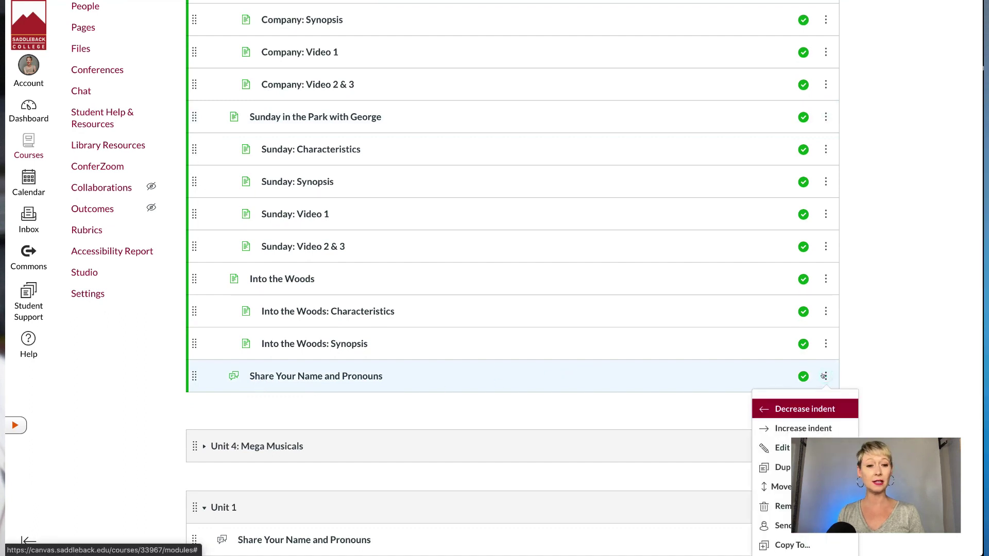
scroll(823, 377, down, 2)
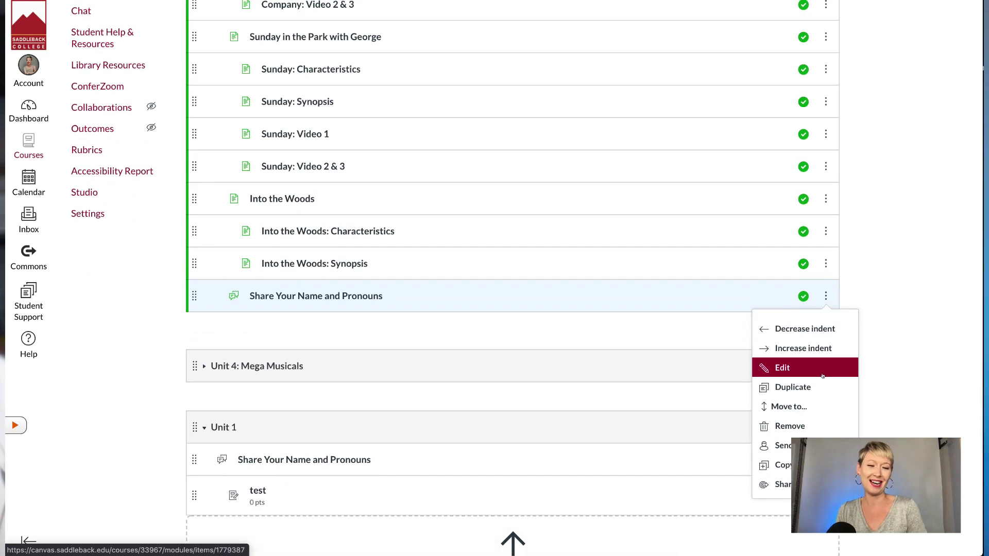
click(811, 349)
click(825, 296)
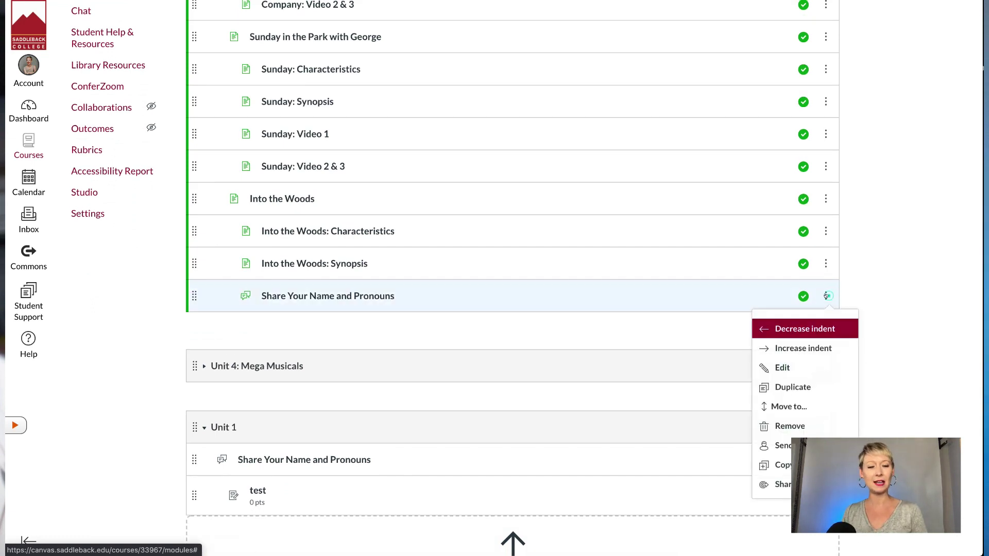
click(814, 348)
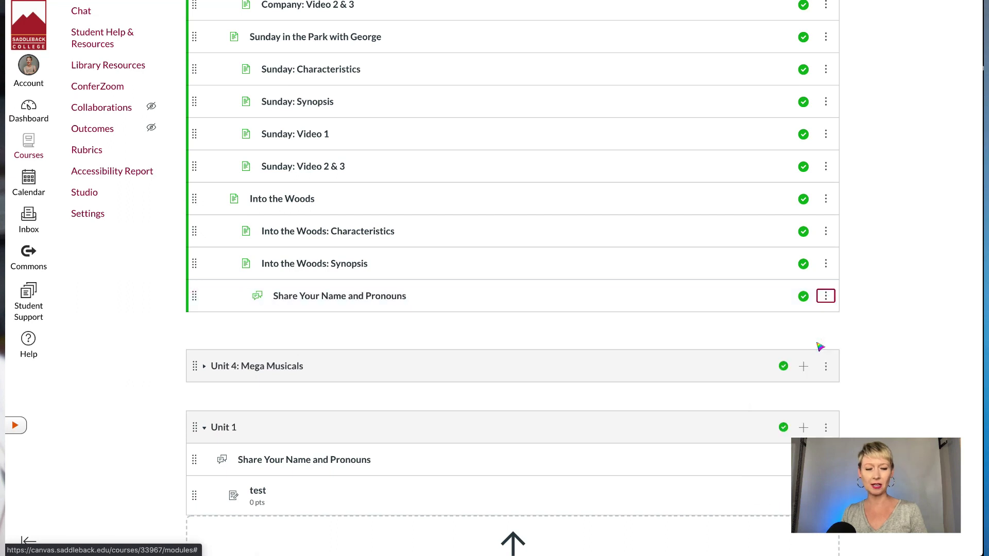
click(826, 296)
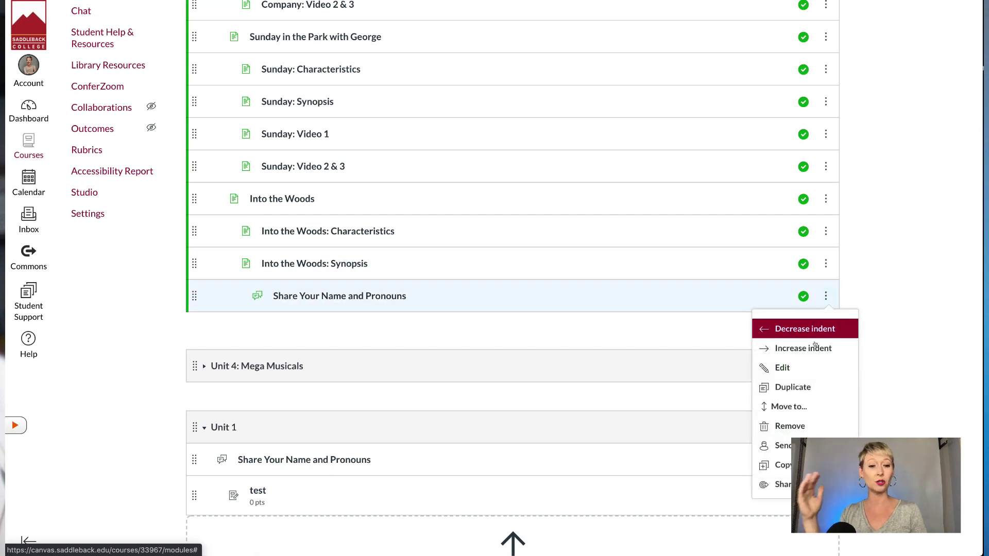
scroll(812, 371, down, 2)
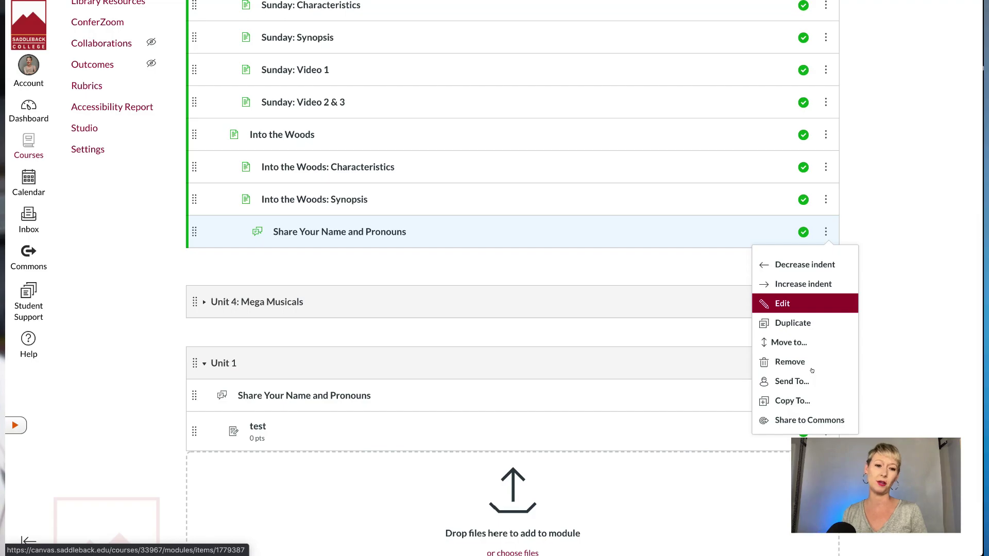